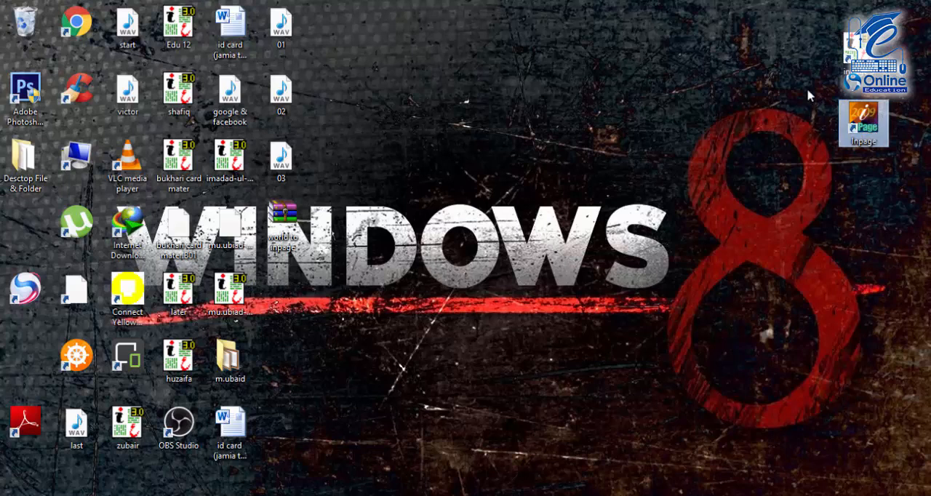
pyautogui.moveTo(800, 77); pyautogui.dragTo(914, 205)
pyautogui.moveTo(774, 16); pyautogui.dragTo(900, 195)
pyautogui.moveTo(776, 23); pyautogui.dragTo(909, 195)
pyautogui.click(800, 51)
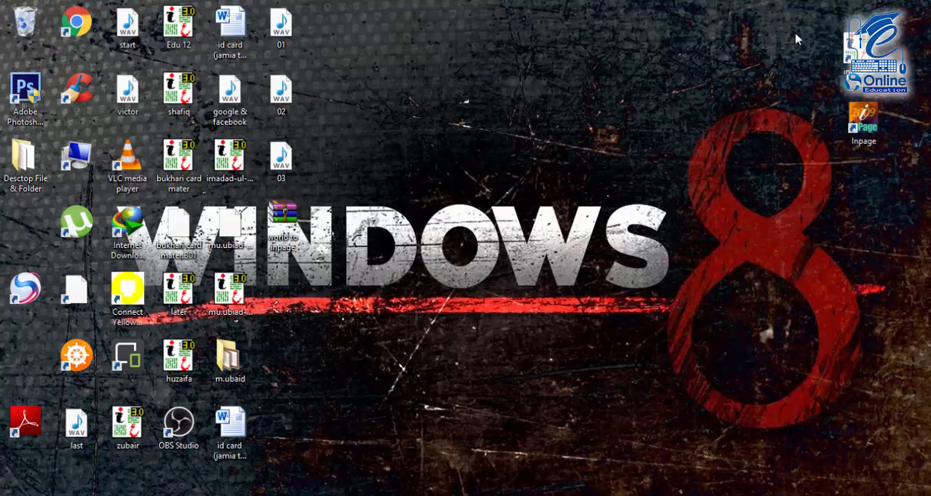
pyautogui.moveTo(798, 7); pyautogui.dragTo(907, 105)
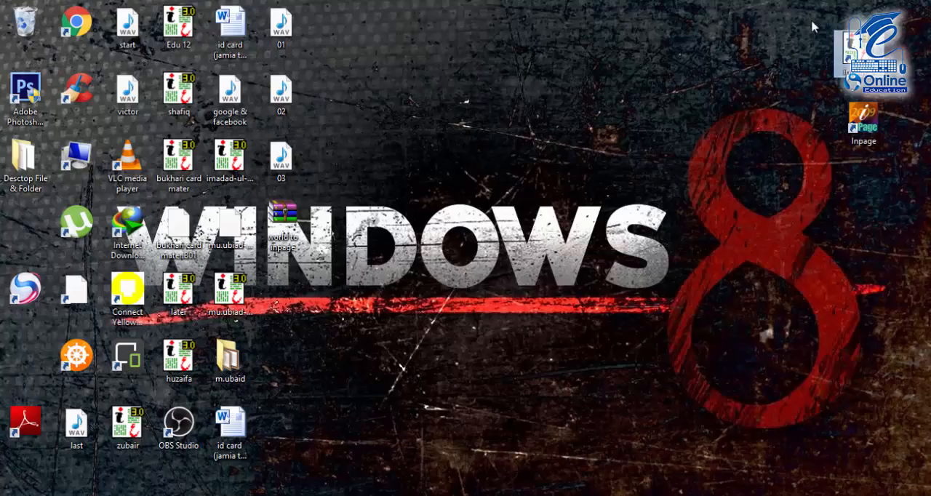
pyautogui.moveTo(807, 2); pyautogui.dragTo(766, 48)
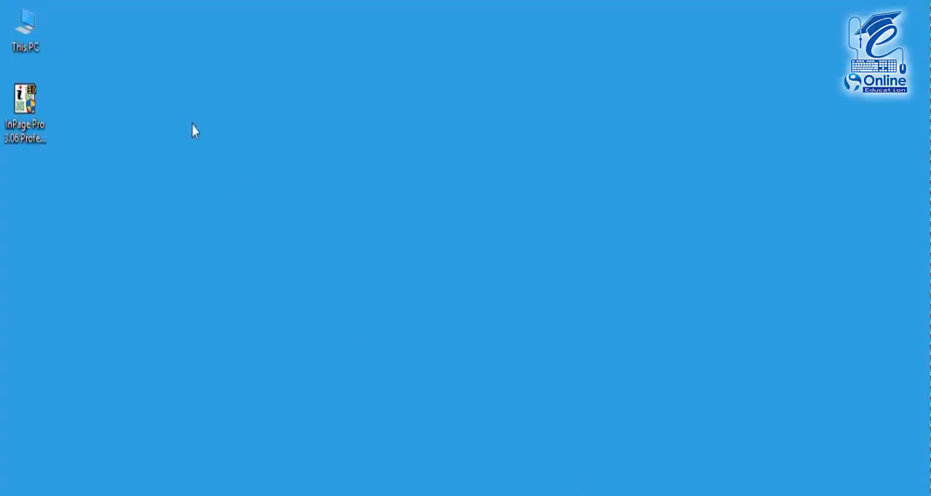
# Try to run the InPage Pro 3.06 Professional installer from the desktop
pyautogui.click(24, 109)
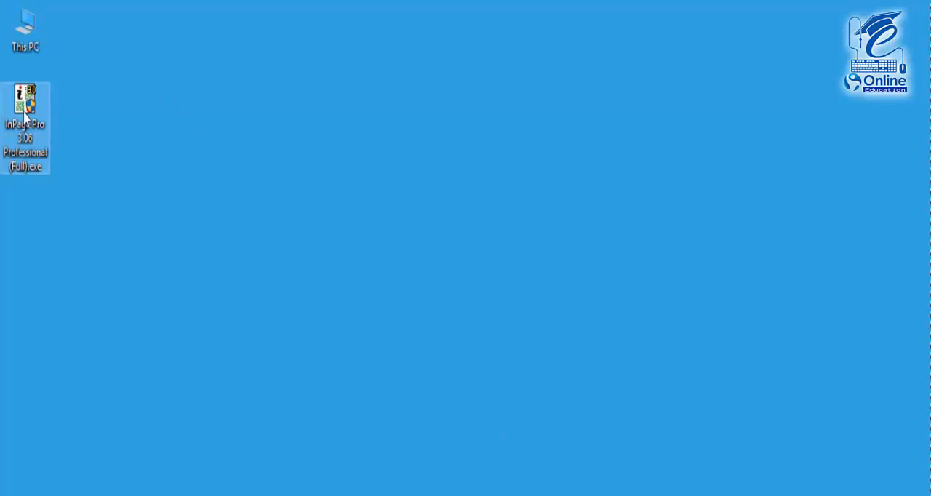
pyautogui.doubleClick(24, 112)
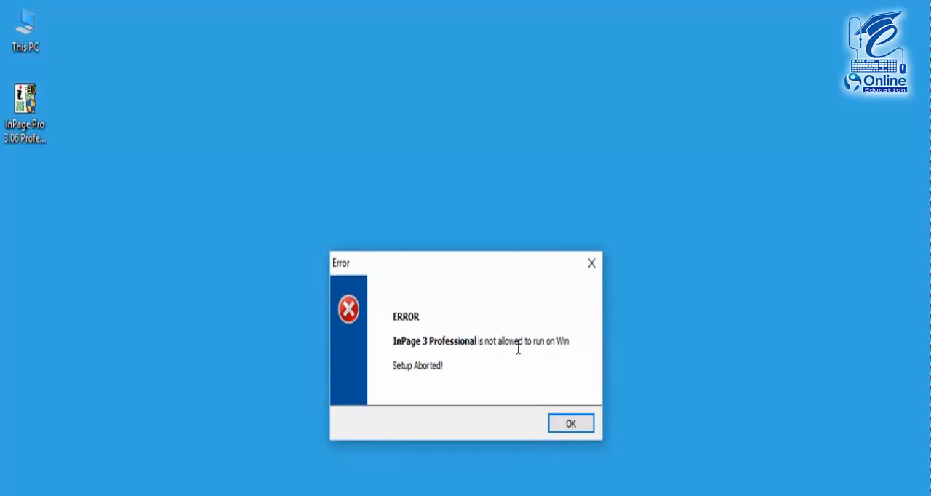
pyautogui.click(568, 429)
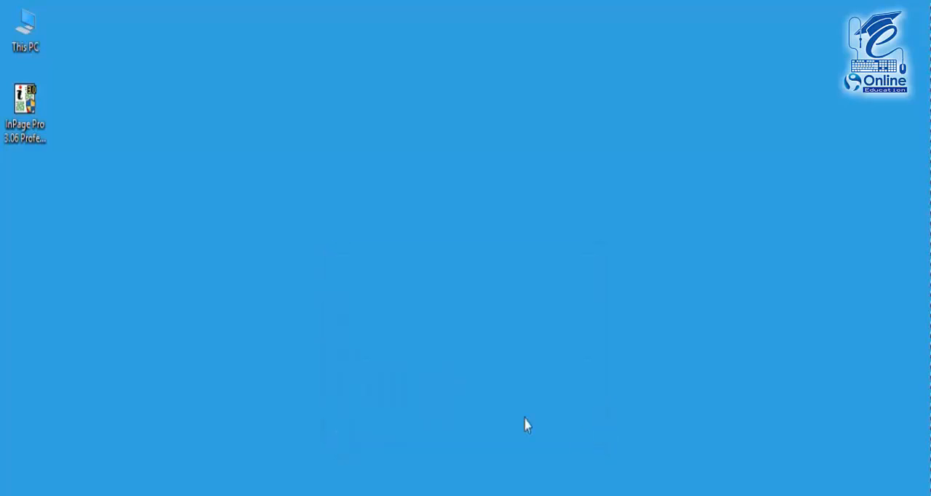
# Set the InPage Pro 3.06 installer's properties to run the program in compatibility mode for Windows 7
pyautogui.rightClick(22, 113)
pyautogui.click(80, 495)
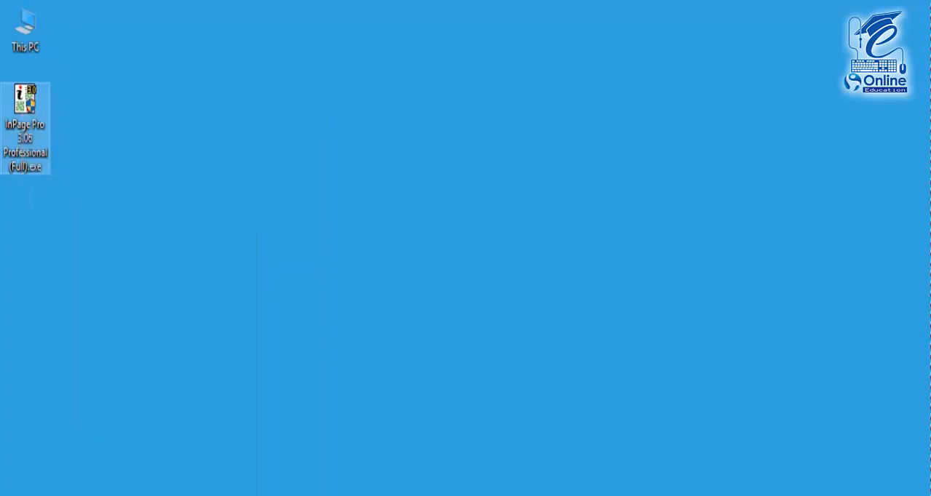
pyautogui.click(101, 143)
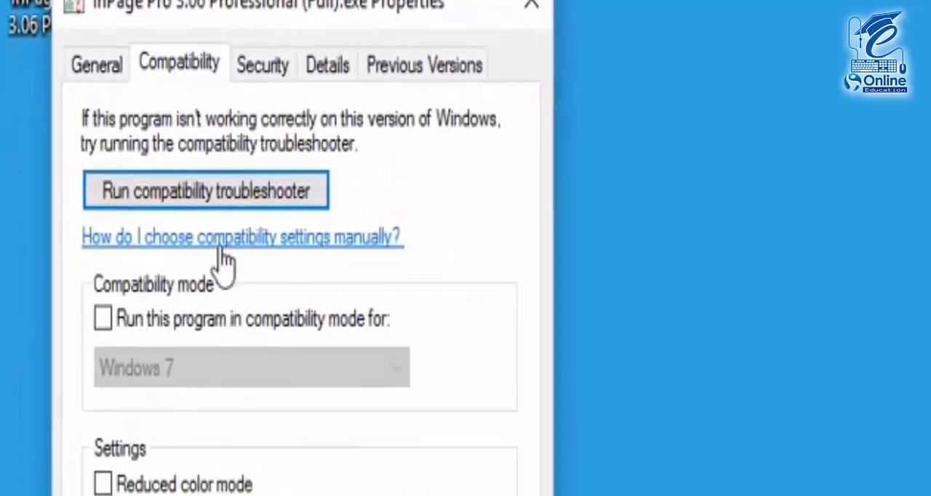
pyautogui.click(195, 331)
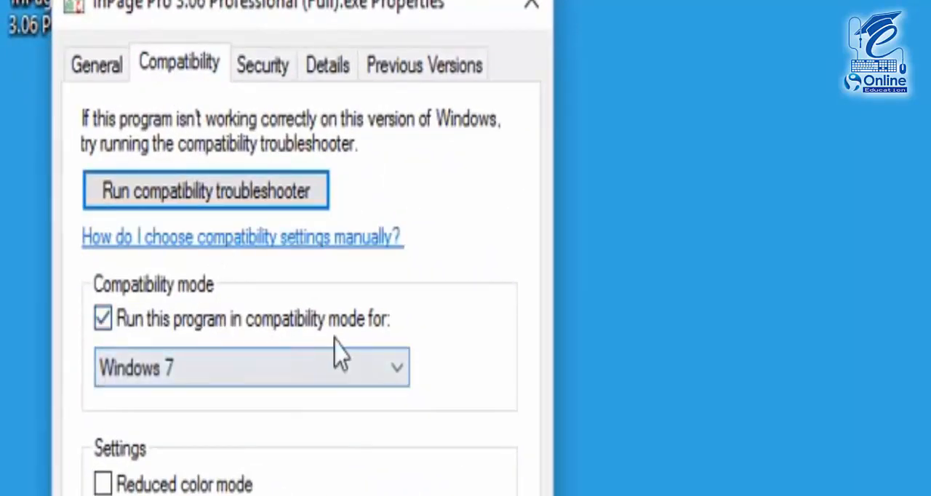
pyautogui.click(394, 370)
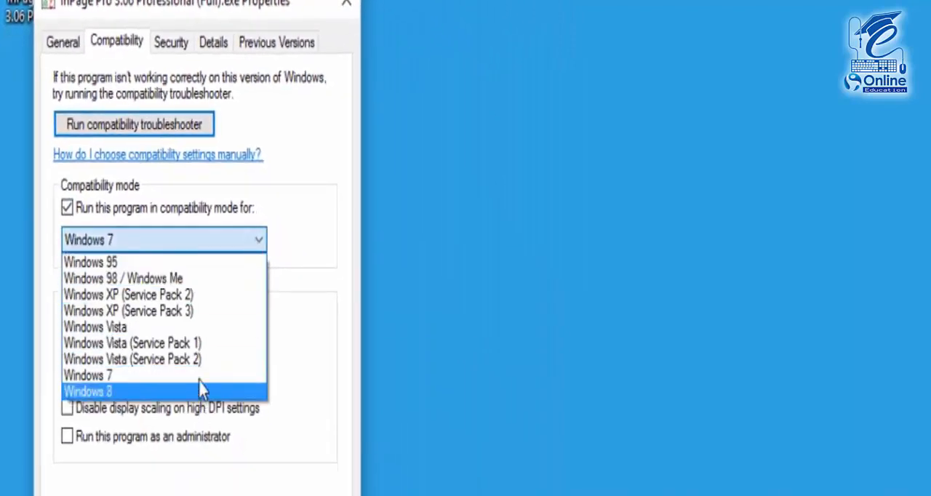
pyautogui.click(201, 381)
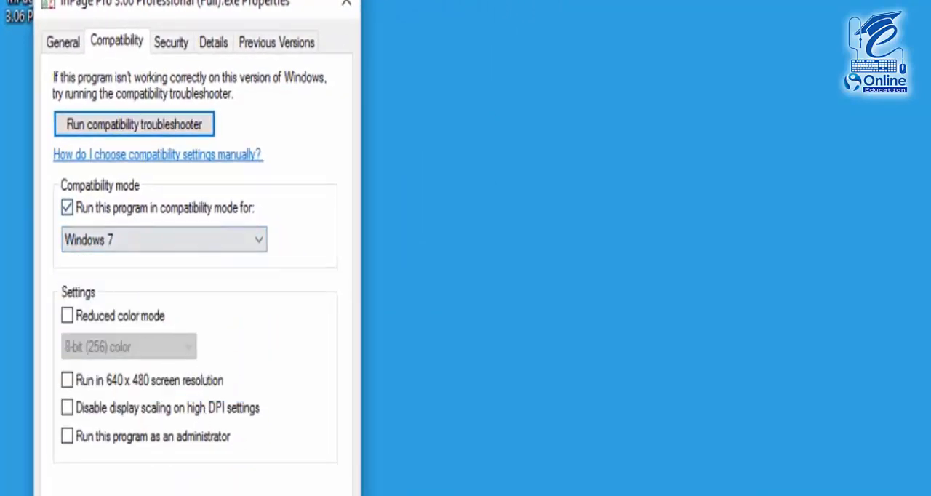
pyautogui.click(177, 494)
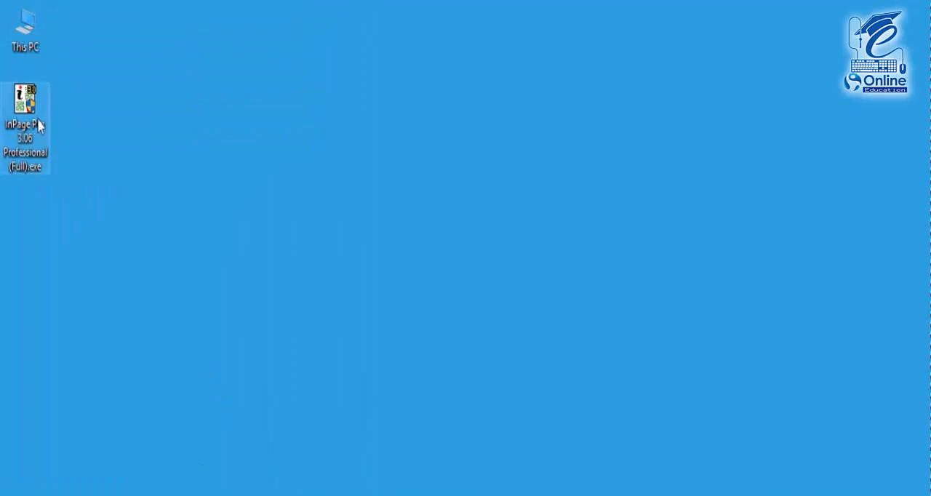
# Run the InPage installer, accept the license agreement and install to C:\Program Files (x86)\InPage
pyautogui.click(234, 361)
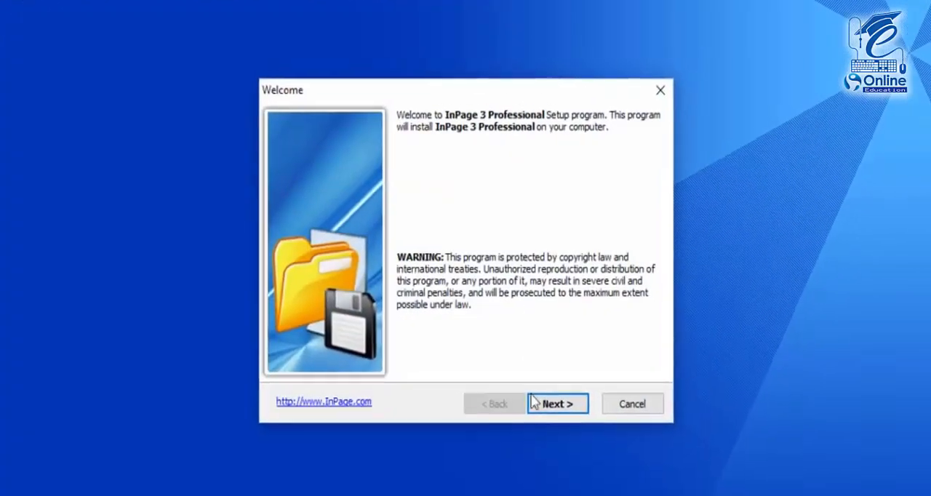
pyautogui.click(533, 402)
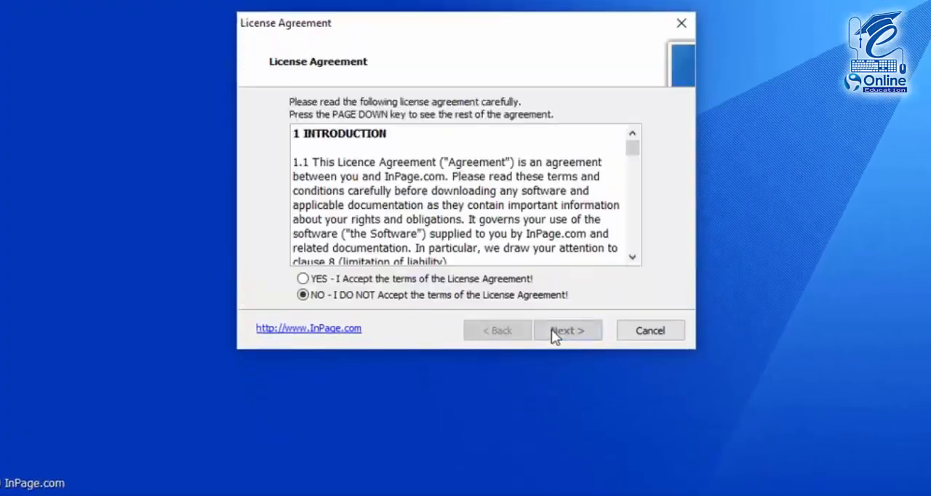
pyautogui.click(489, 279)
pyautogui.click(564, 330)
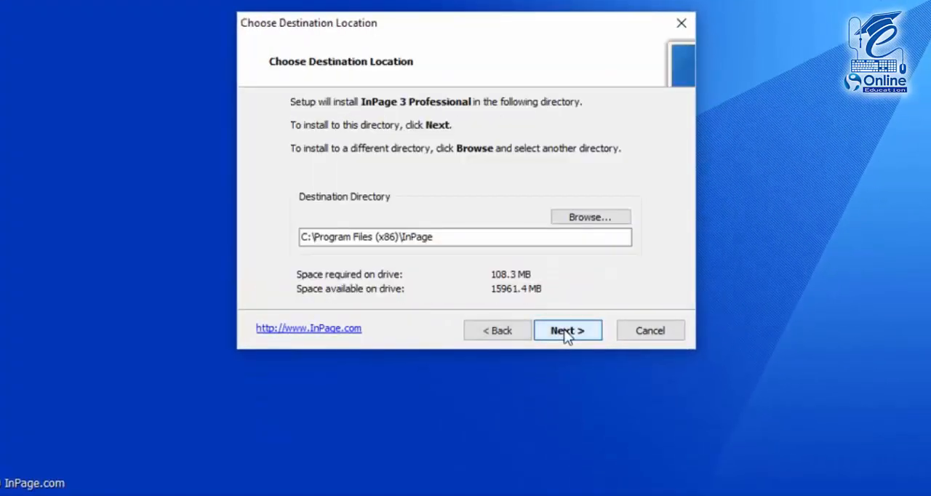
pyautogui.click(566, 334)
pyautogui.click(566, 332)
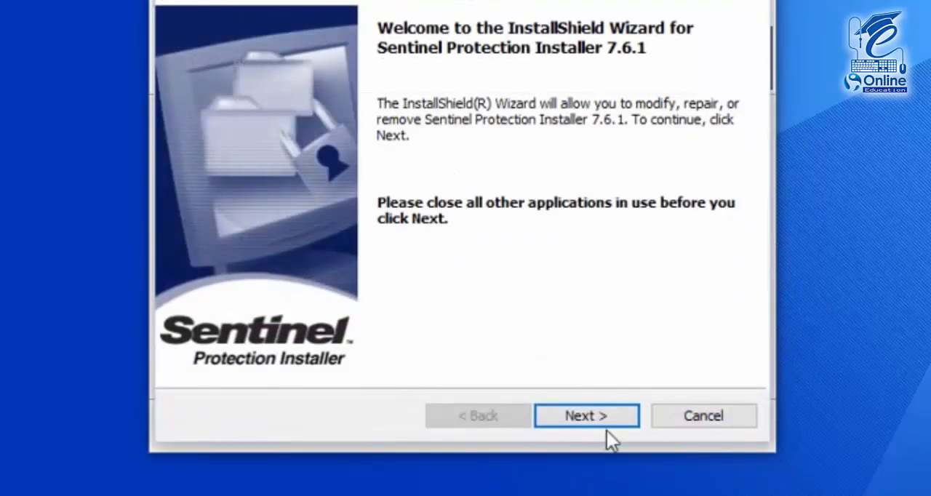
# Install the Sentinel Protection components with the default features and finish the setup, choosing to restart the computer later
pyautogui.click(600, 416)
pyautogui.click(600, 417)
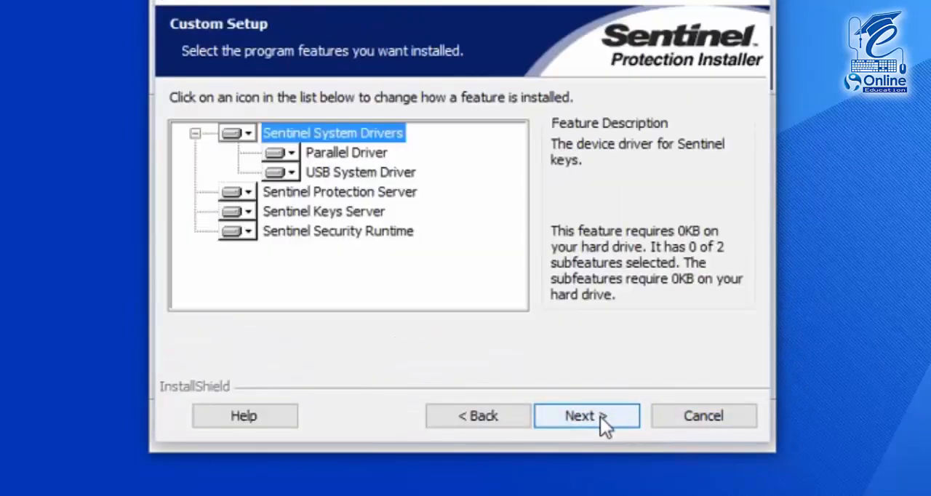
pyautogui.click(599, 417)
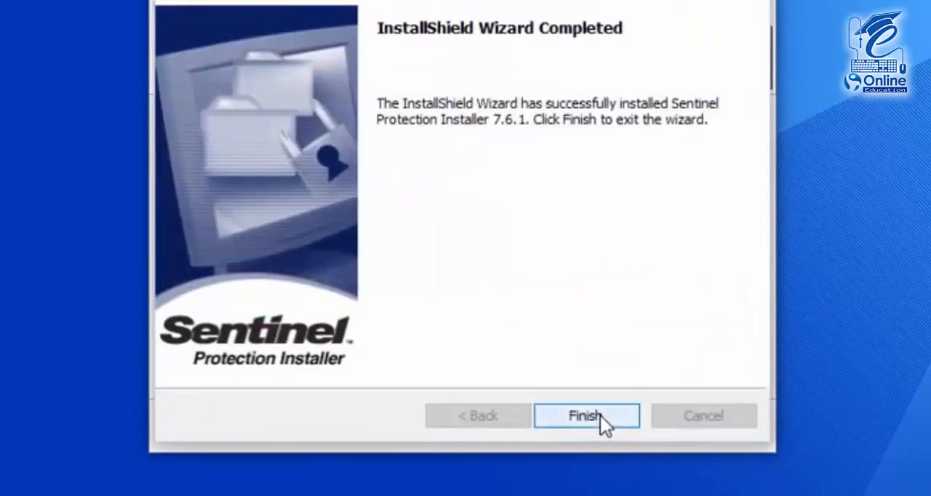
pyautogui.click(600, 416)
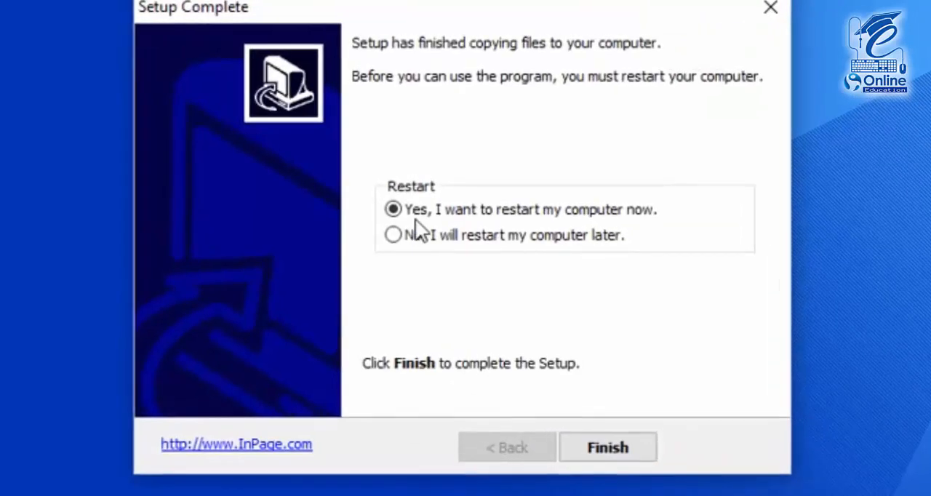
pyautogui.click(433, 251)
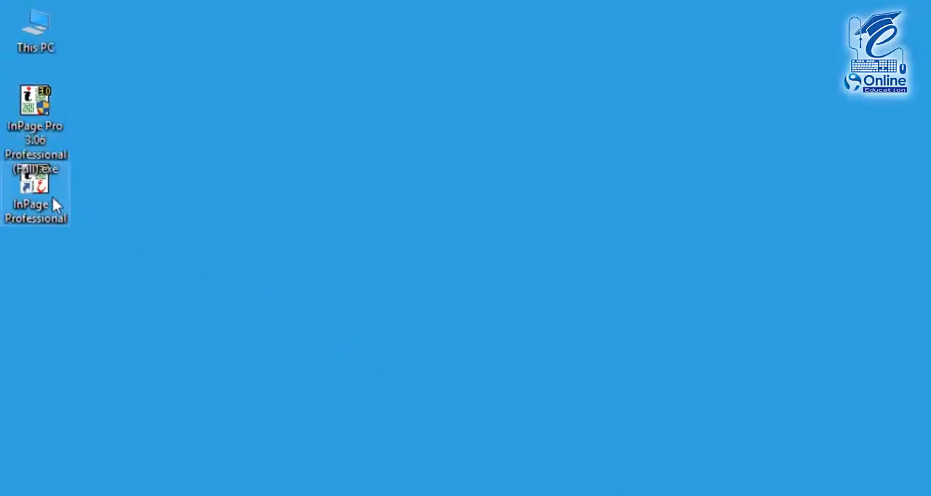
# Launch InPage Professional and create a one-page A4 portrait document with right-to-left direction and 12.7 mm margins
pyautogui.doubleClick(52, 199)
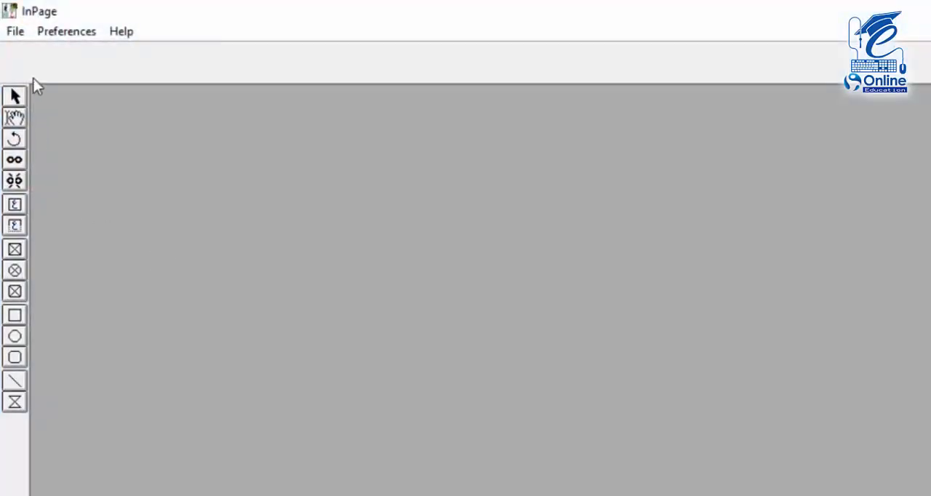
pyautogui.click(19, 32)
pyautogui.click(27, 54)
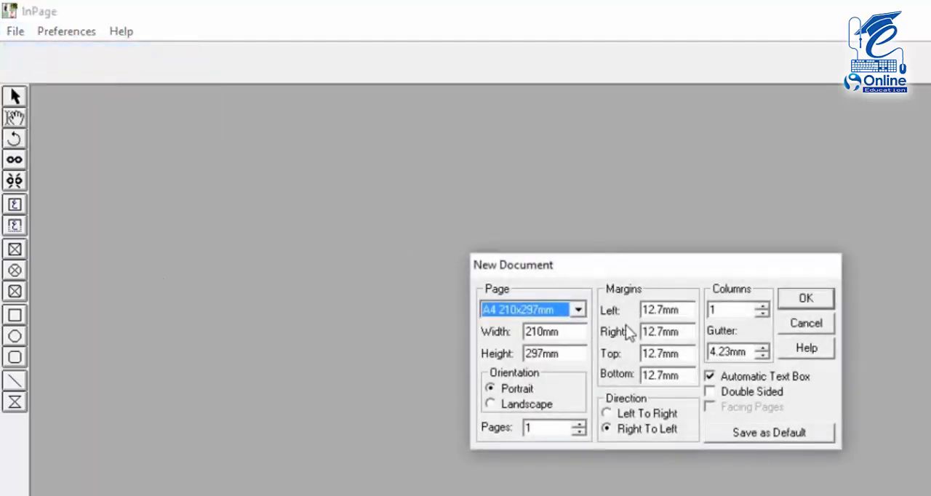
pyautogui.click(805, 300)
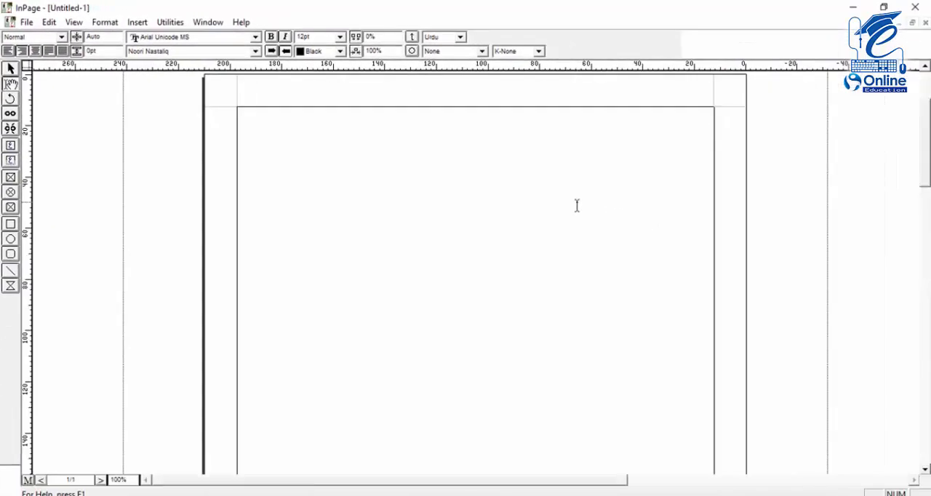
# Test Urdu typing in the new document's text box at 200% zoom, and delete the test text
pyautogui.hotkey('ctrl', '2')
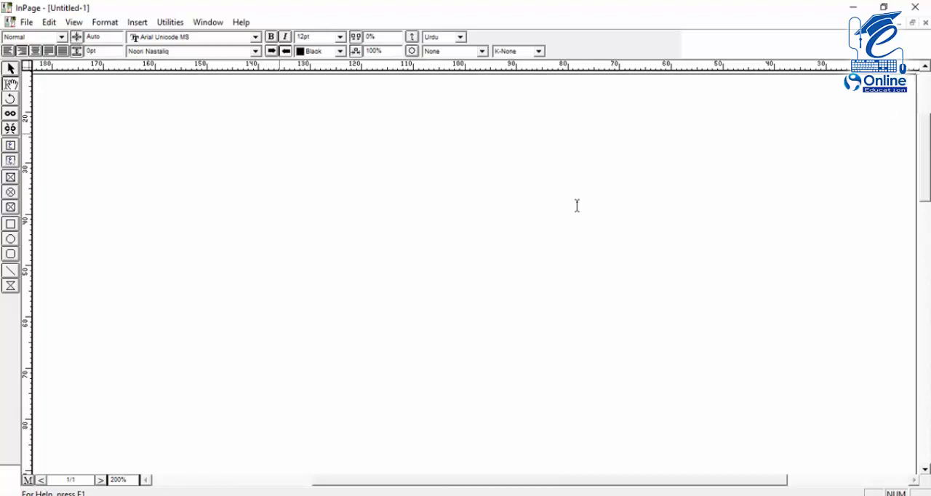
pyautogui.write('ہیلو')
pyautogui.press('BackSpace')
pyautogui.press('BackSpace')
pyautogui.press('BackSpace')
pyautogui.press('BackSpace')
# Switch to the Control Panel, search its items for "lan" and open the Language settings
pyautogui.rightClick(12, 495)
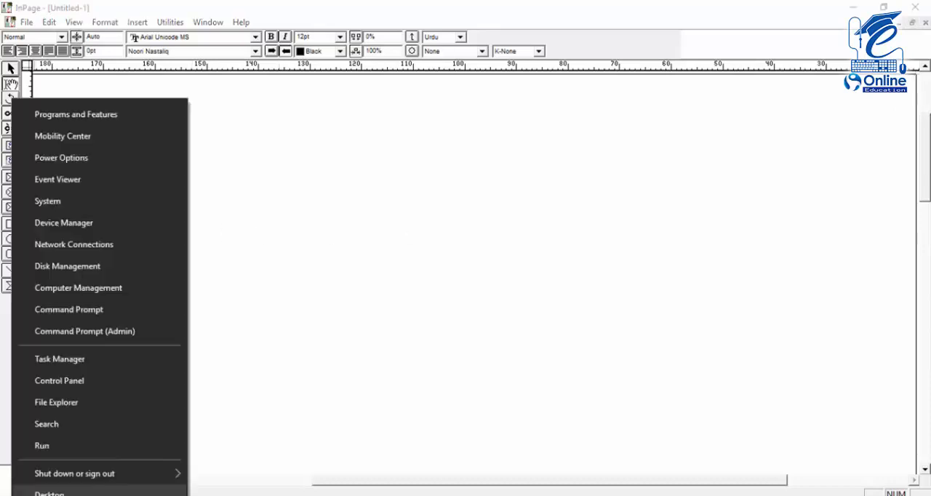
pyautogui.click(68, 381)
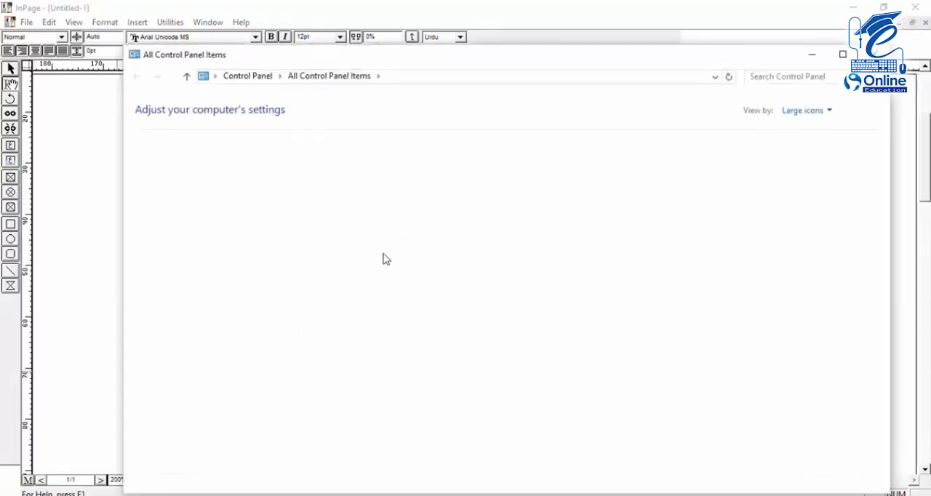
pyautogui.click(784, 77)
pyautogui.write('lan')
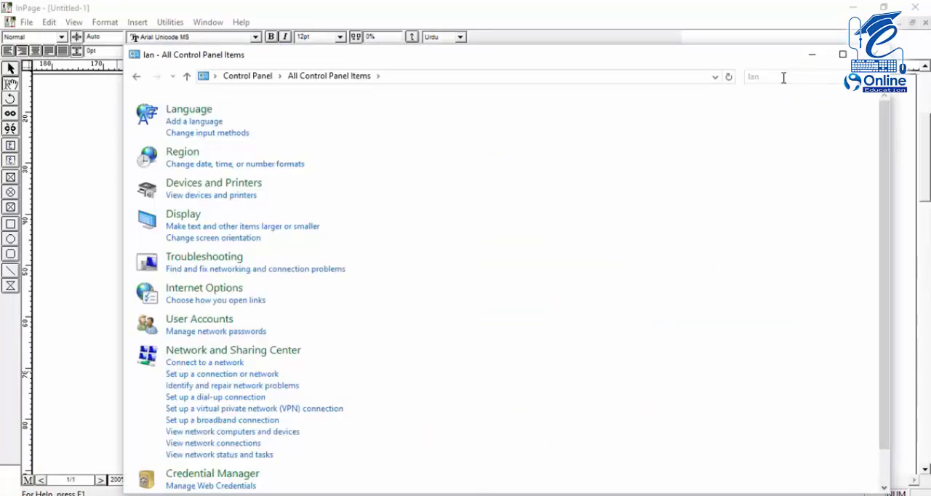
pyautogui.click(203, 114)
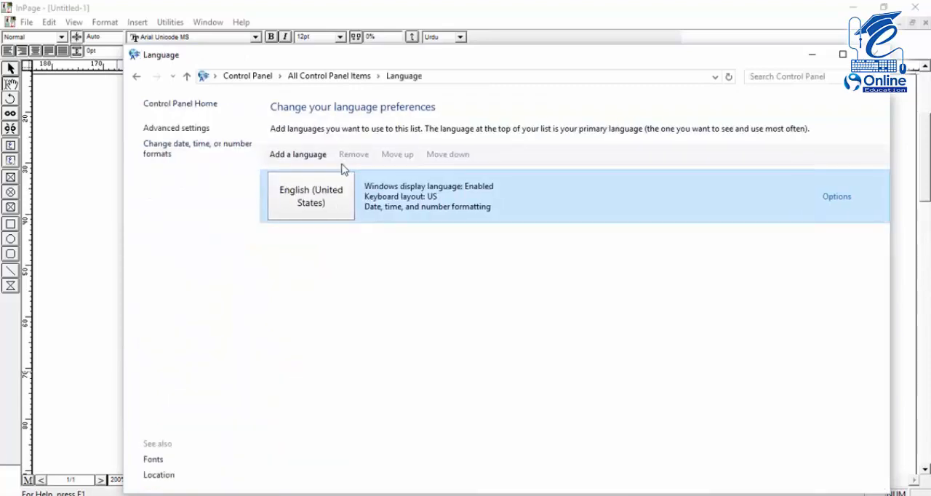
# Add Urdu (Pakistan) to the list of Windows languages
pyautogui.click(313, 155)
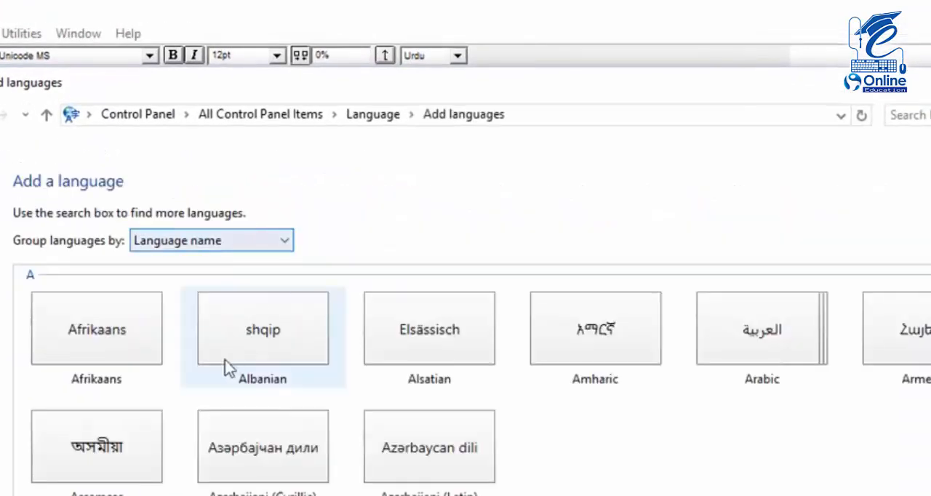
pyautogui.scroll(-15, 598, 436)
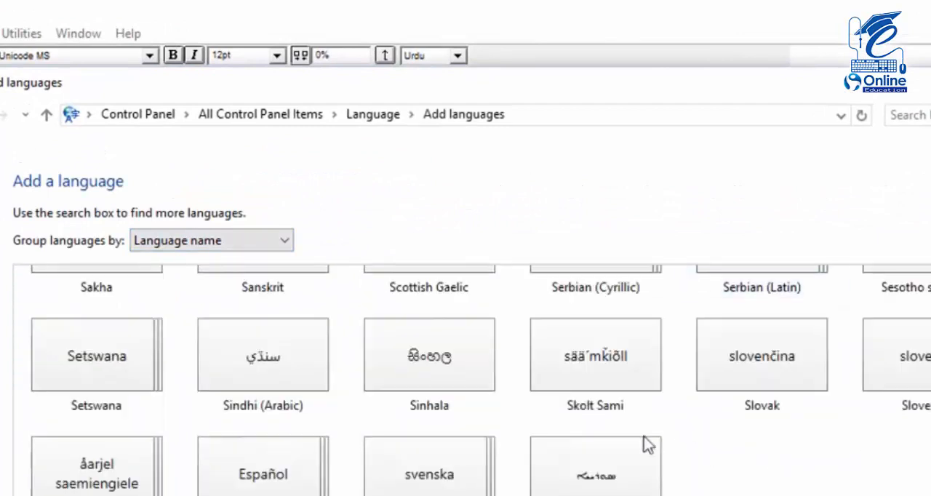
pyautogui.scroll(-5, 647, 445)
pyautogui.doubleClick(449, 357)
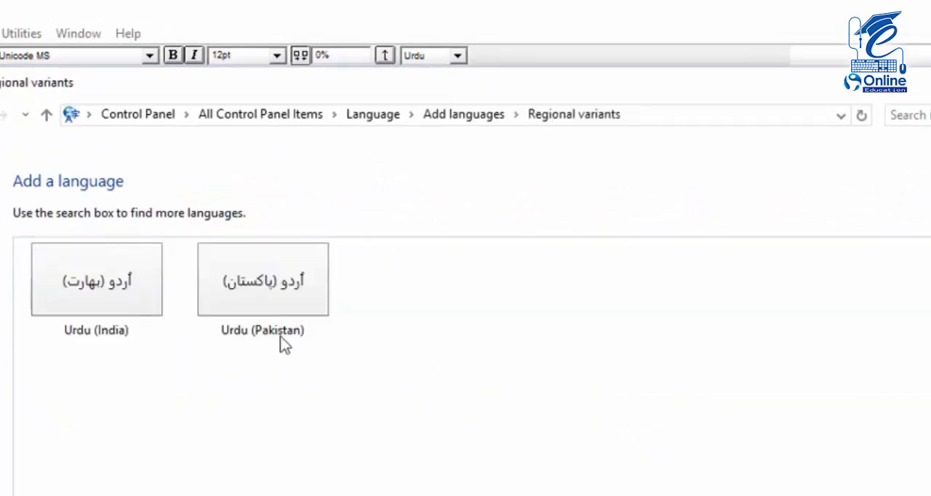
pyautogui.doubleClick(301, 298)
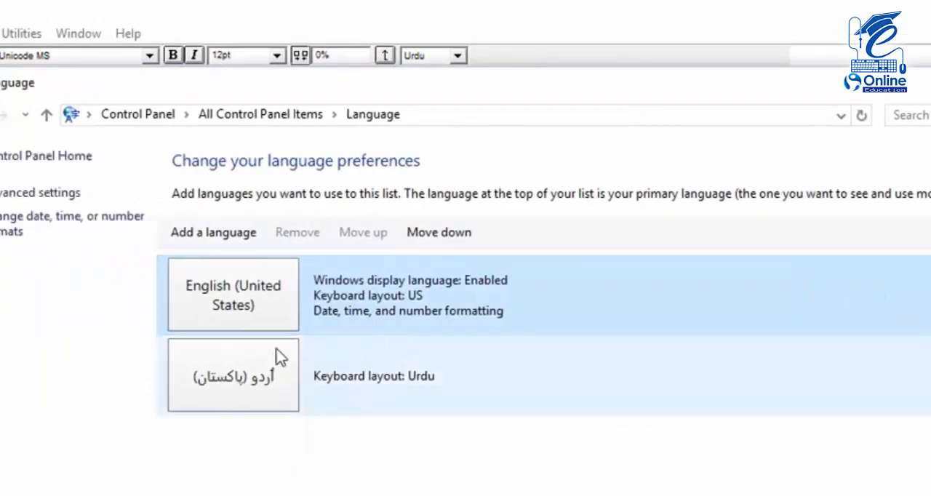
# Try to add the Urdu PakSign Keyboard as an input method for Urdu (Pakistan), and close the language options without saving
pyautogui.click(284, 393)
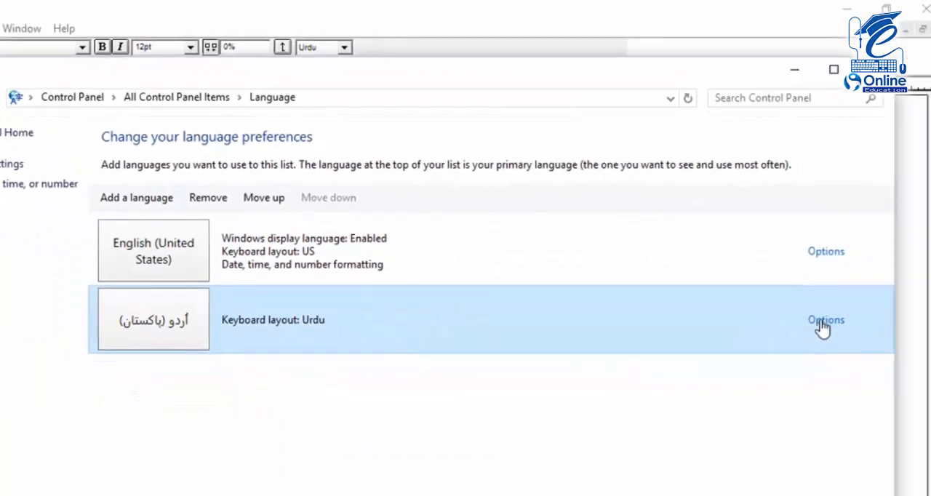
pyautogui.click(822, 324)
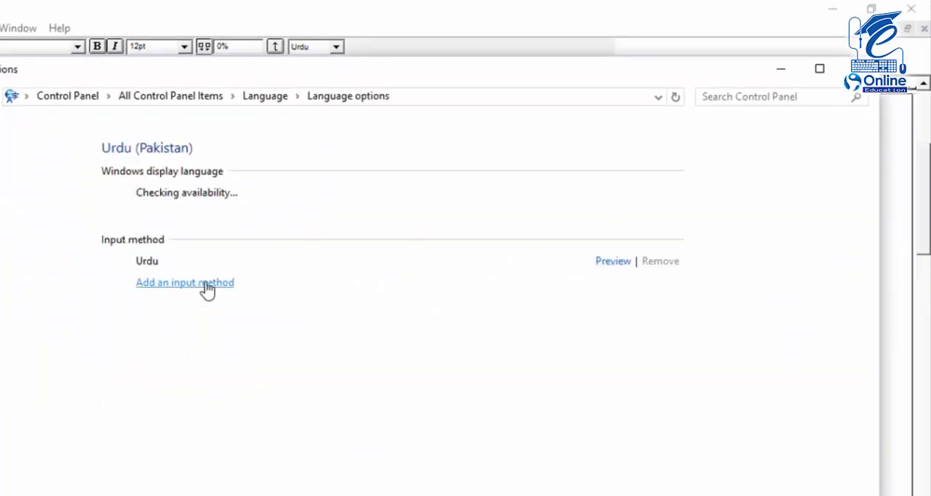
pyautogui.click(208, 285)
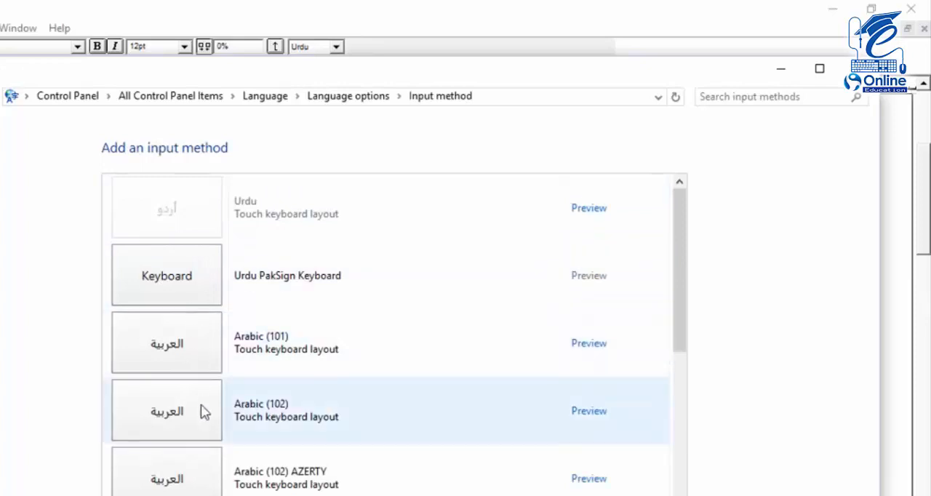
pyautogui.scroll(-3, 209, 404)
pyautogui.scroll(3, 208, 404)
pyautogui.click(182, 283)
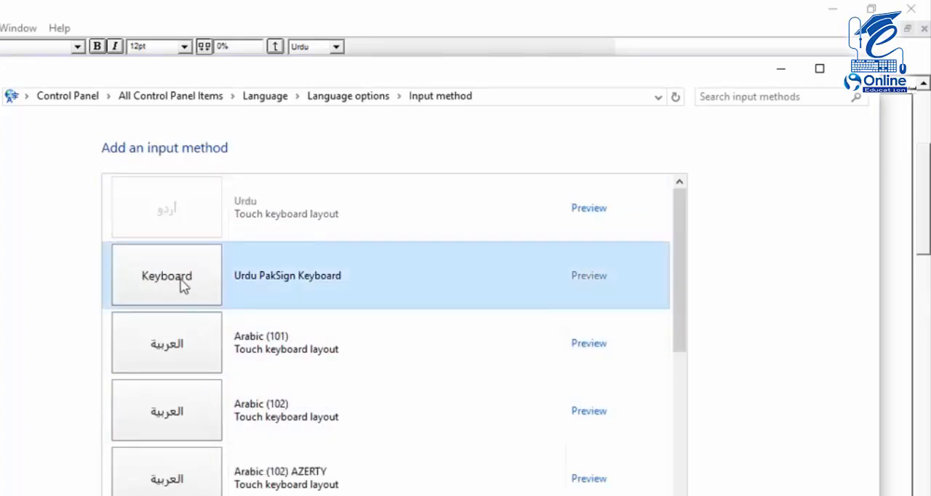
pyautogui.doubleClick(157, 271)
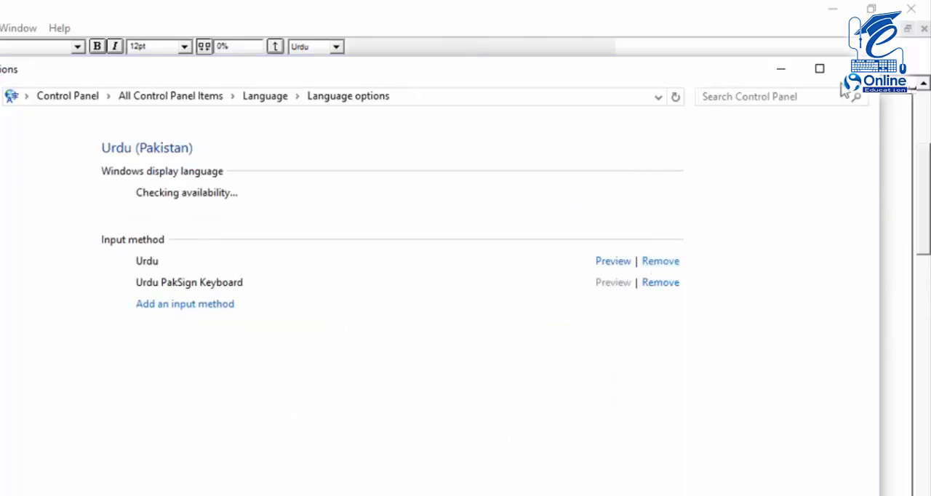
pyautogui.click(859, 68)
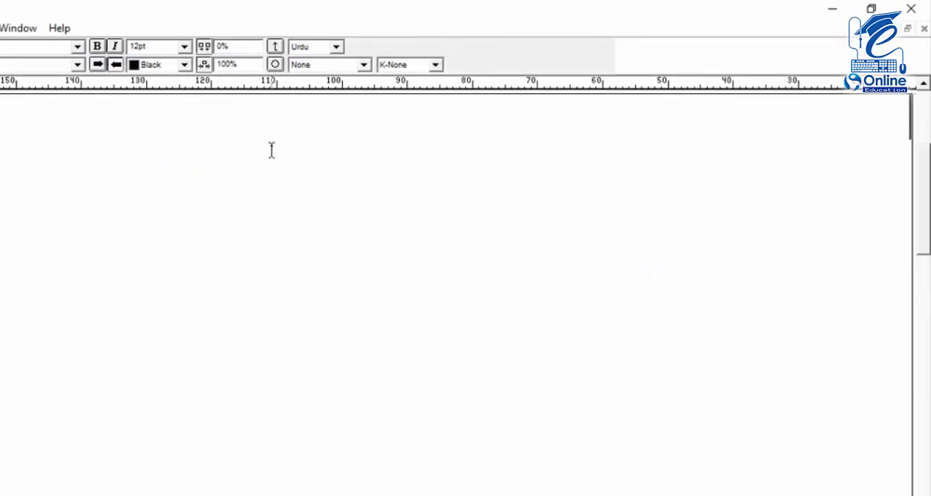
# Test the Urdu keyboard in the InPage document with the letters "مش", and delete the test text
pyautogui.write('م')
pyautogui.press('BackSpace')
pyautogui.write('مش')
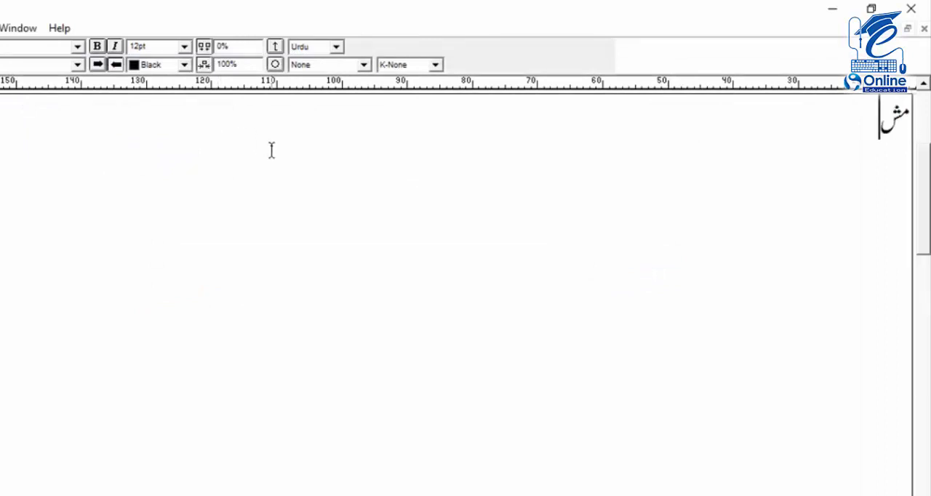
pyautogui.press('BackSpace')
pyautogui.press('BackSpace')
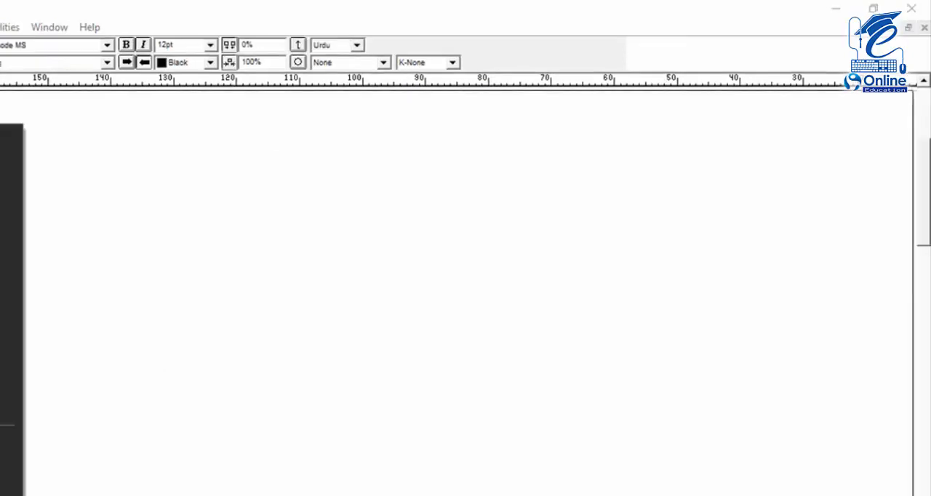
# Switch to the Control Panel, and open the Region & language page of the Windows Settings
pyautogui.click(75, 385)
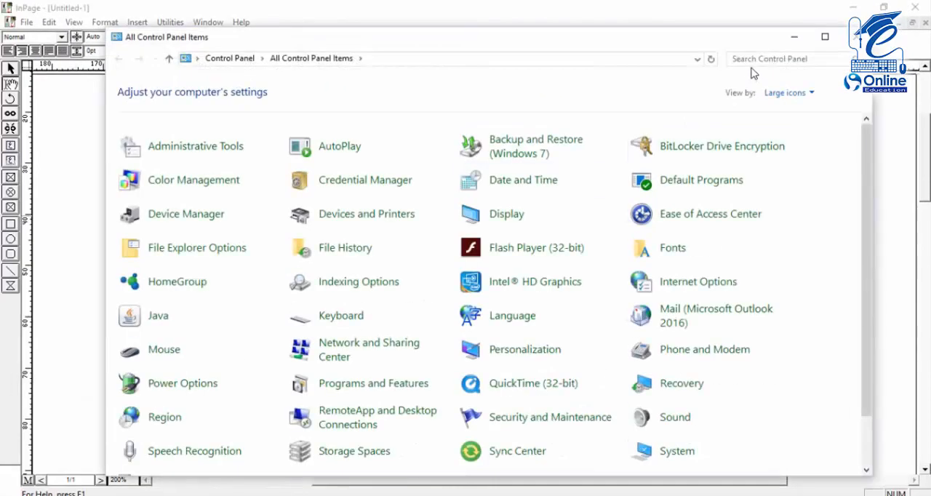
pyautogui.click(753, 61)
pyautogui.click(849, 495)
pyautogui.click(826, 479)
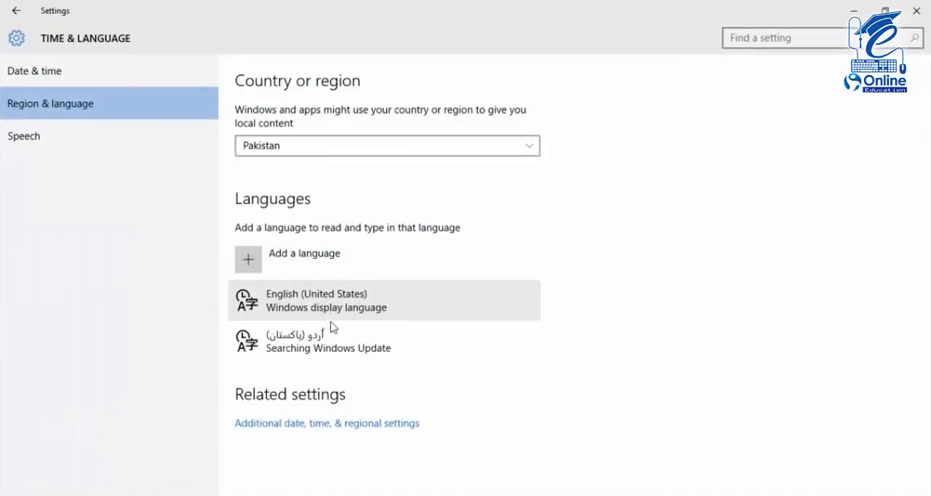
# Add the Urdu PakSign Keyboard to the language options of Urdu (Pakistan)
pyautogui.click(335, 349)
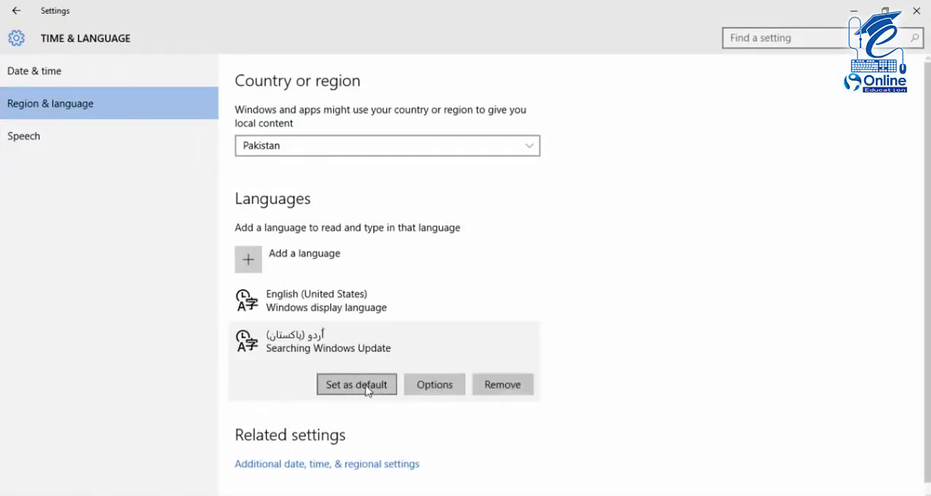
pyautogui.click(433, 385)
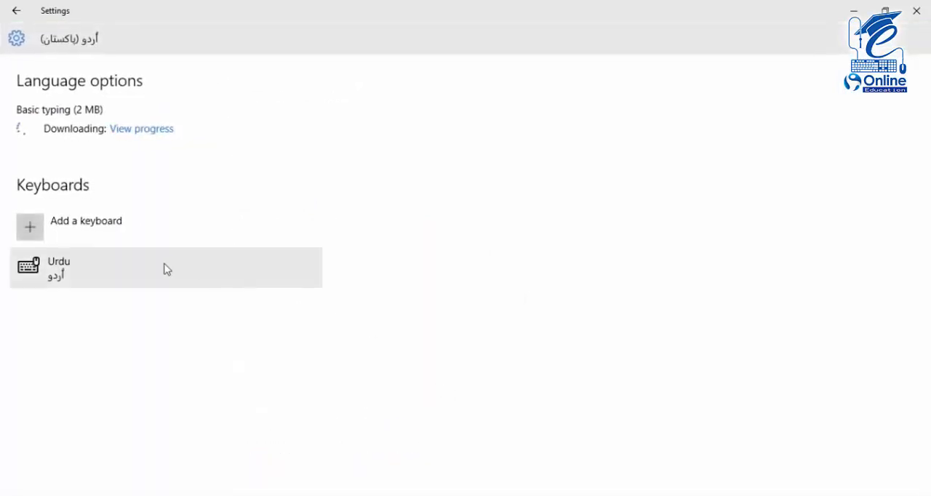
pyautogui.click(105, 231)
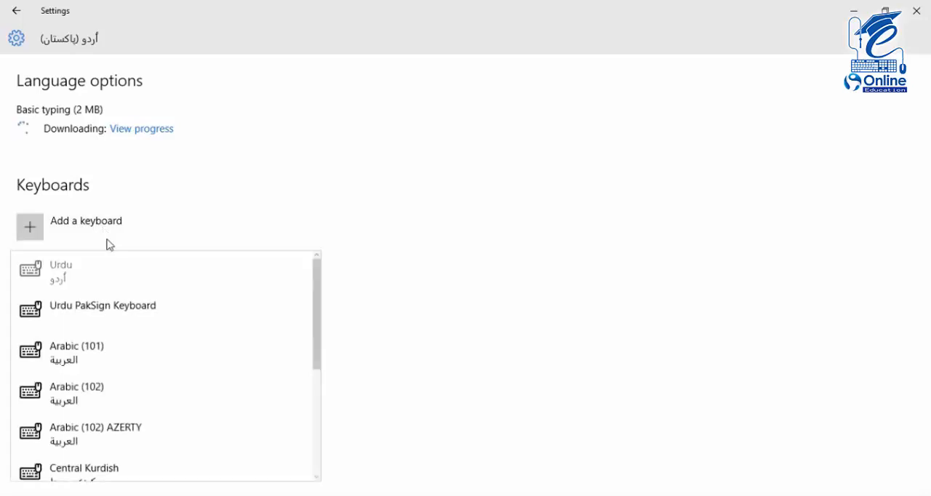
pyautogui.click(114, 306)
# Remove the standard Urdu keyboard from Urdu (Pakistan), and close the Settings and Control Panel windows
pyautogui.click(104, 277)
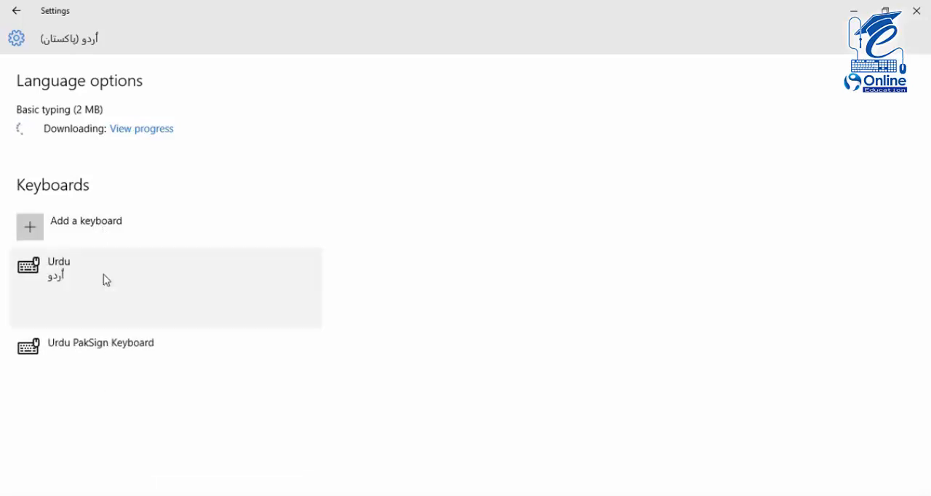
pyautogui.click(275, 314)
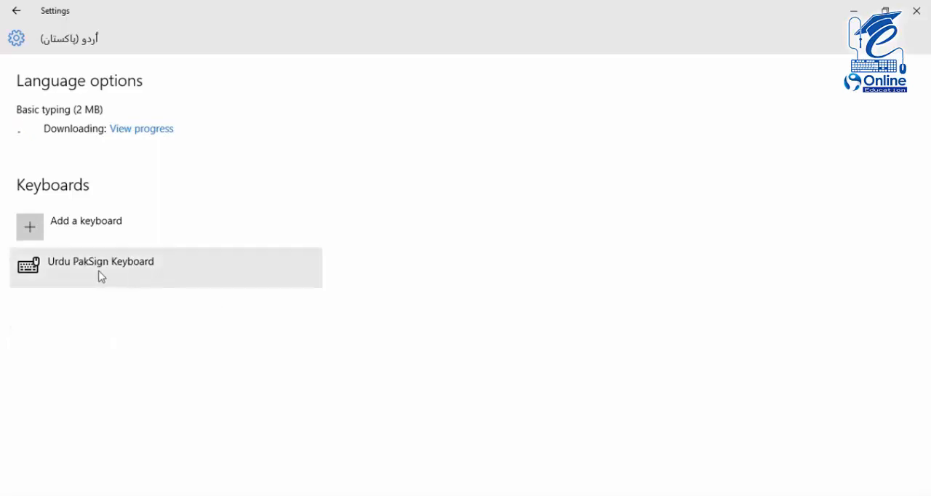
pyautogui.click(175, 282)
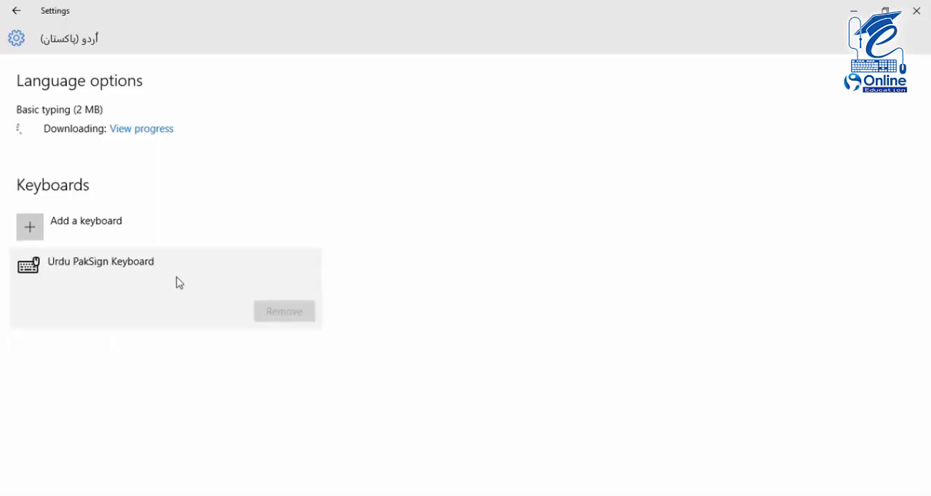
pyautogui.click(16, 11)
pyautogui.click(916, 10)
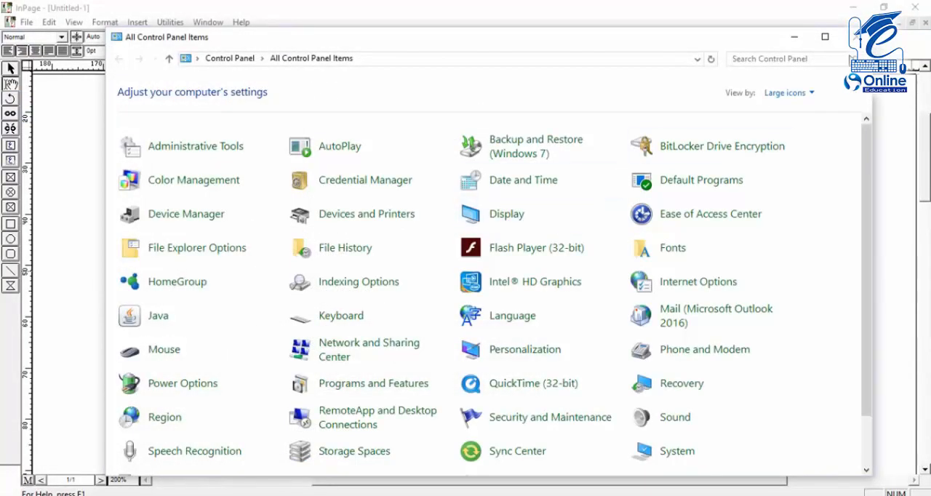
pyautogui.click(857, 37)
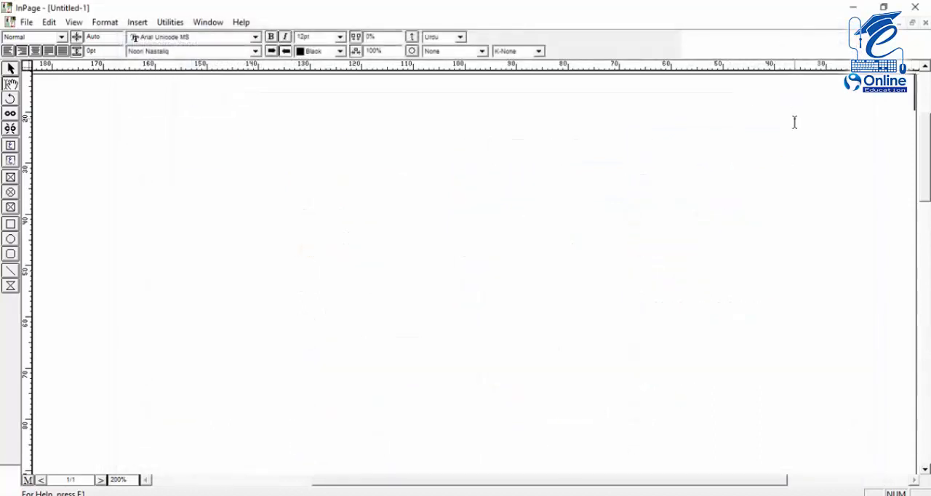
# Enter the Urdu sentence "اب یہ ٹھیک طرح سے کام کرے گا۔" as the first line of the InPage document
pyautogui.write('اب پ')
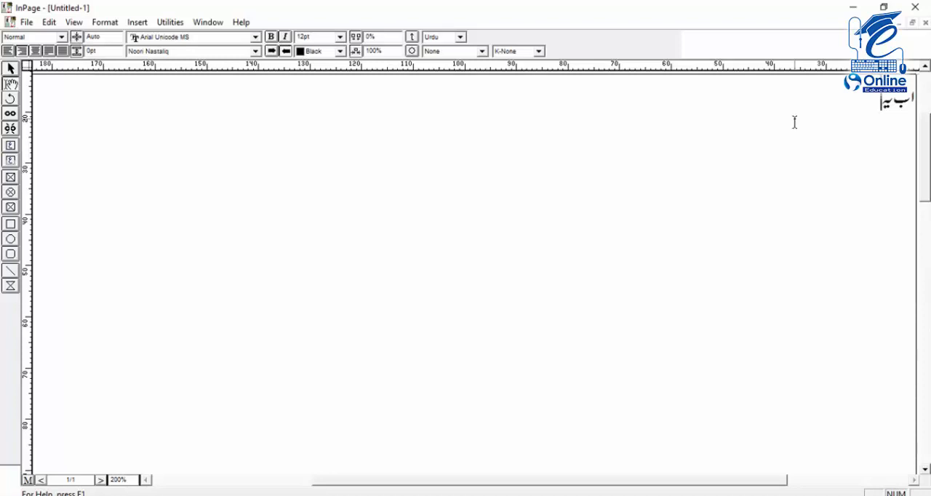
pyautogui.write('ھیل')
pyautogui.write('طر')
pyautogui.write('ح سے کام ک')
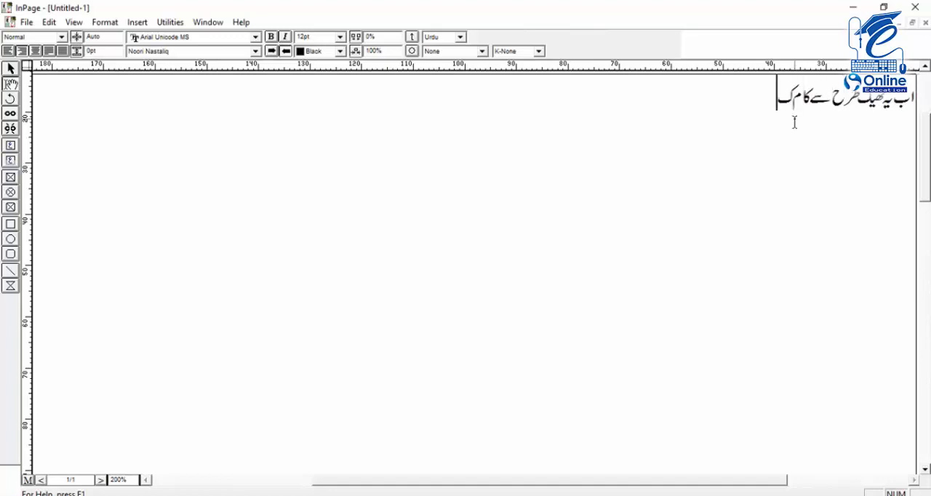
pyautogui.write('رے گا')
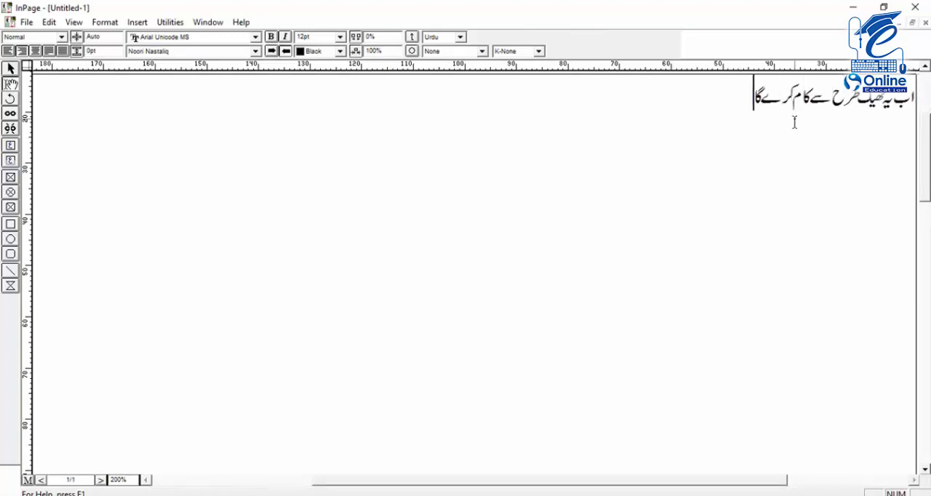
pyautogui.write('۔')
pyautogui.write('اگر آپ')
pyautogui.write(' کو')
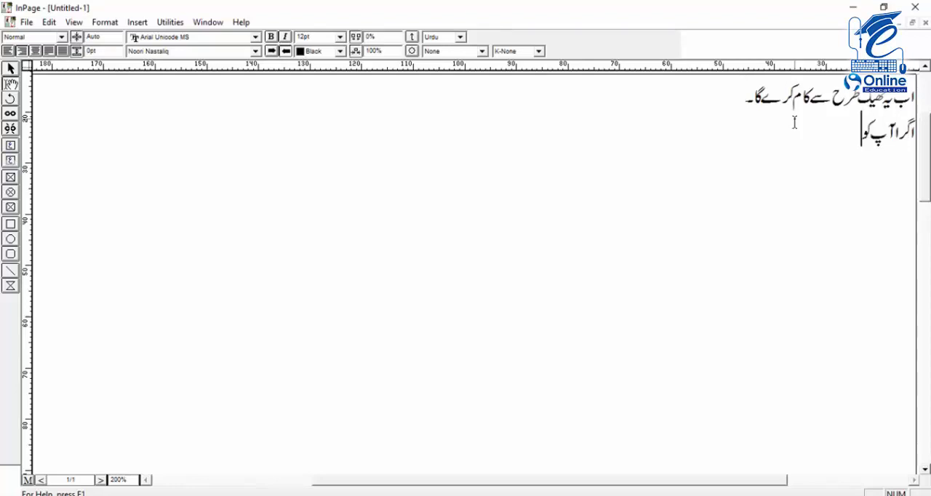
pyautogui.write(' کوئی مس')
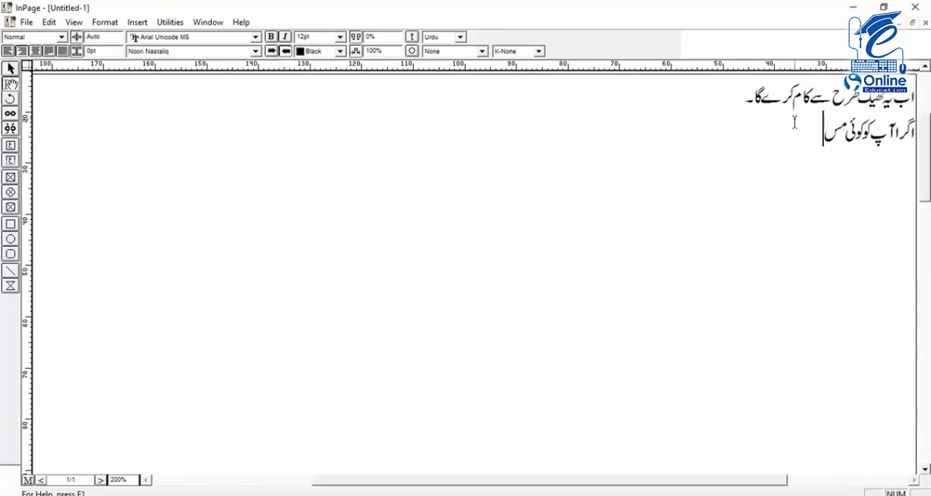
pyautogui.write('ئلہ')
pyautogui.write(' پیش')
pyautogui.write(' اآ')
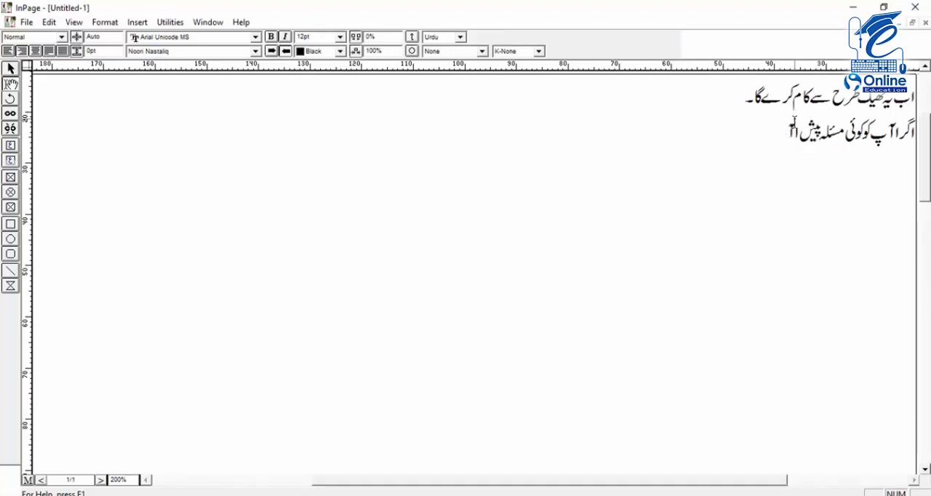
pyautogui.write('ئے')
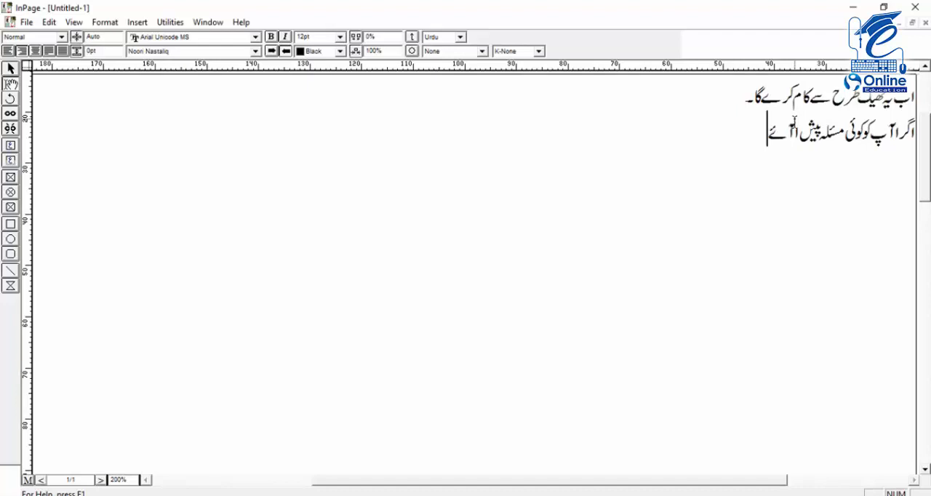
pyautogui.write(' تو برائے')
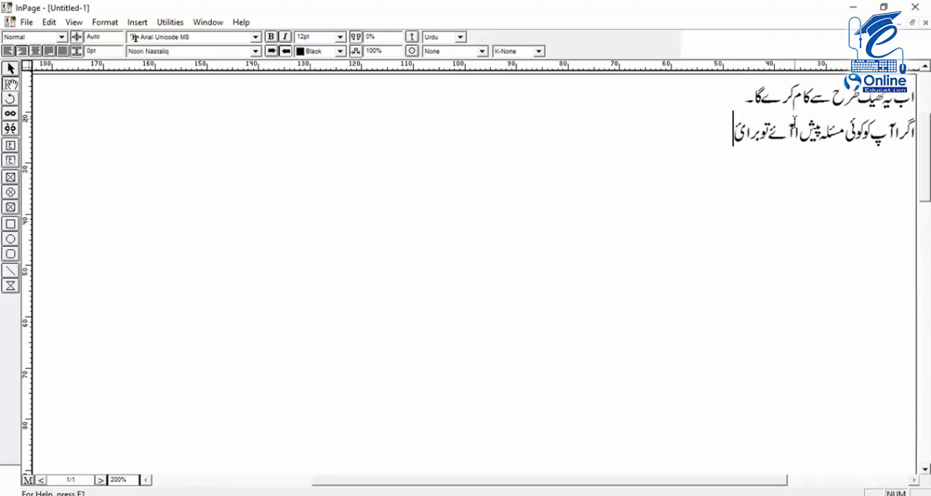
pyautogui.write(' مہرا')
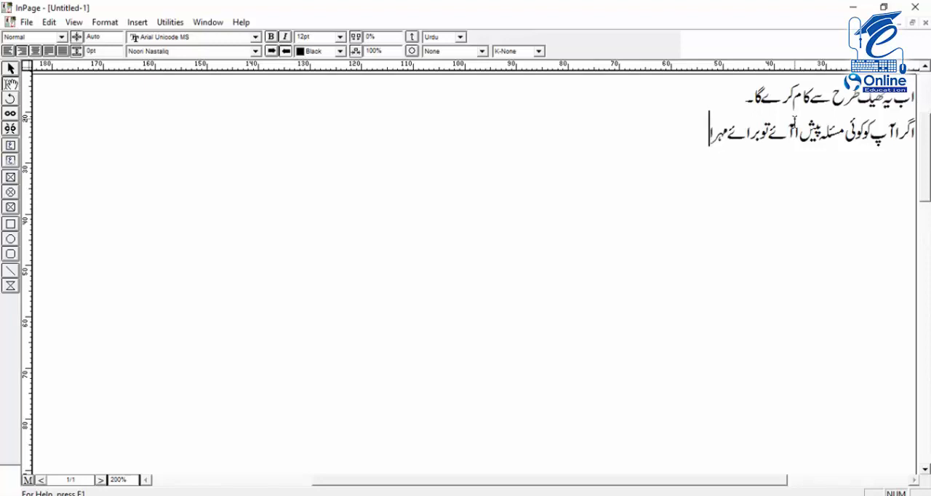
pyautogui.write('بانی')
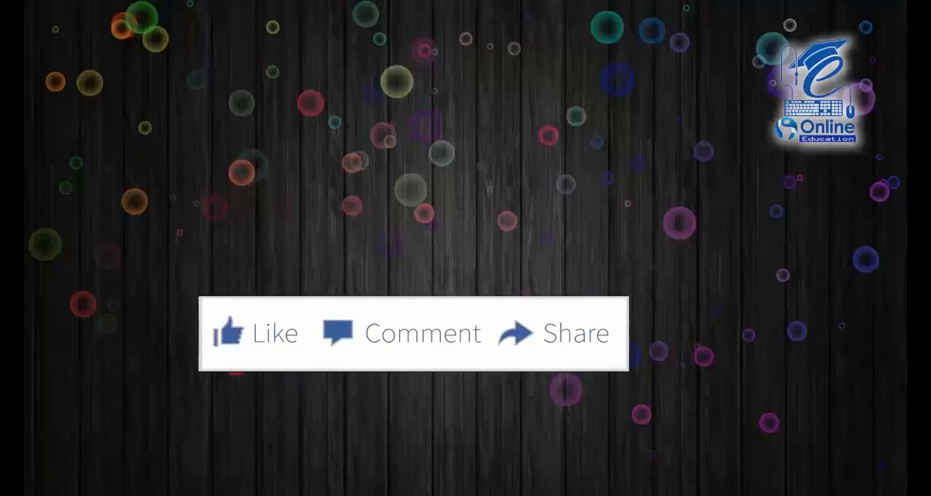